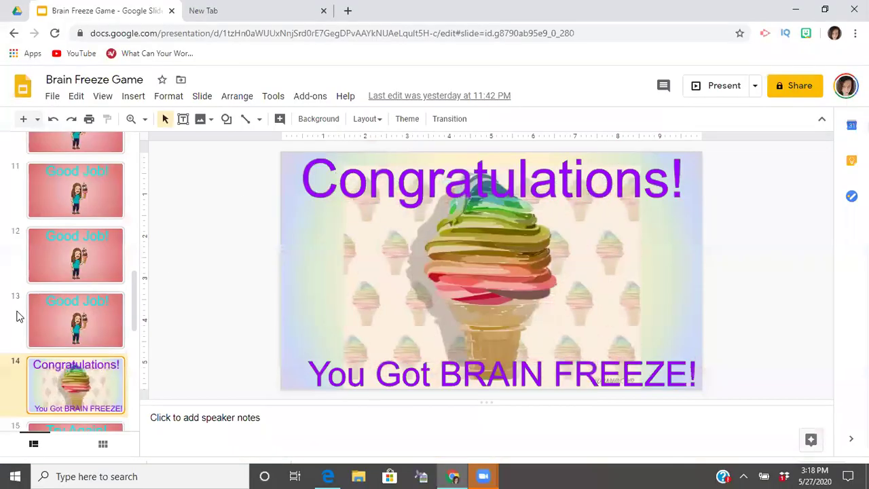
- Open slide 2, the question slide with the ice cream menu and the two money answer boxes
scroll(100, 290, up, 6)
scroll(100, 292, up, 3)
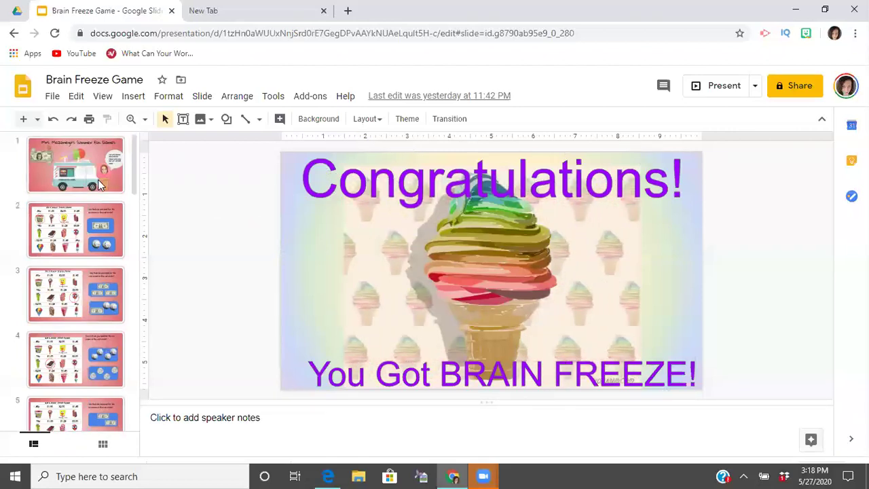
click(117, 224)
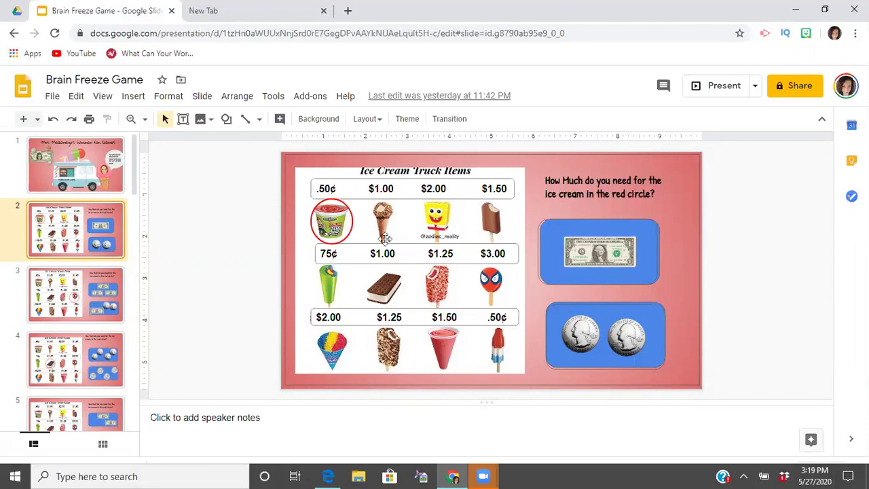
- Draw a small circle over the .50¢ price in the ice cream menu on slide 2
click(226, 119)
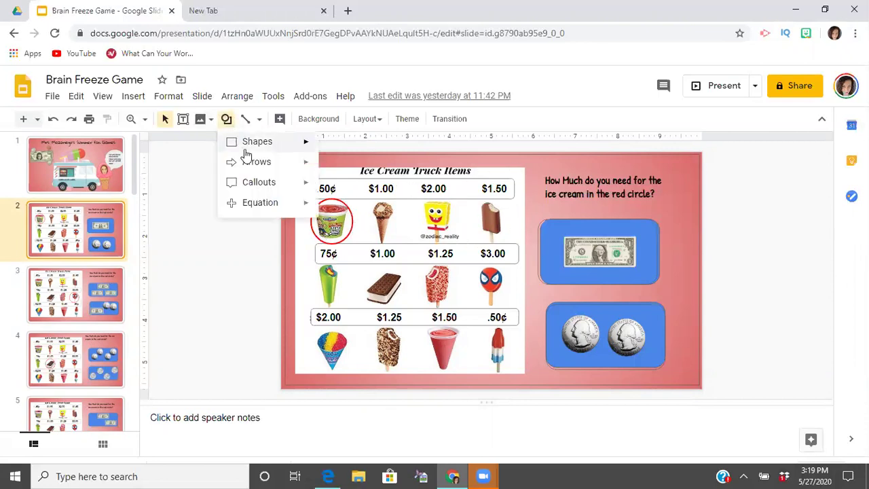
mouse_move(296, 145)
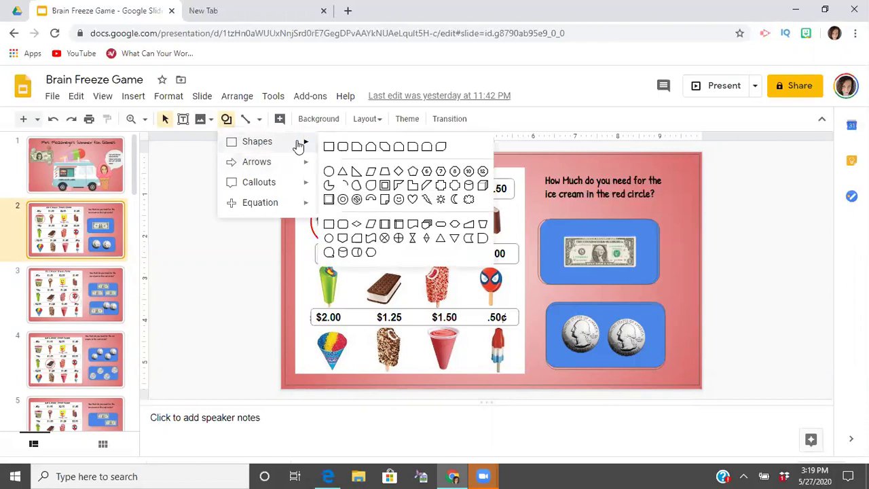
click(329, 172)
drag(293, 173, 327, 213)
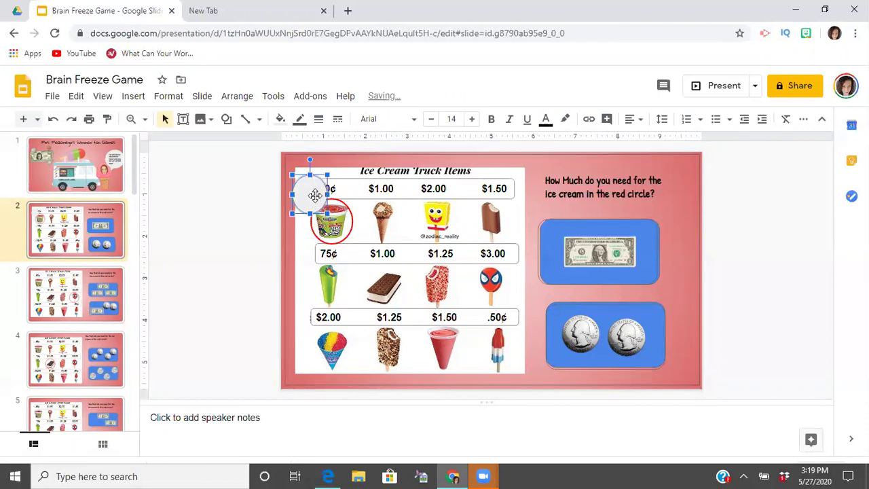
- Make the new circle's fill transparent, thicken its outline, and delete the circle
click(280, 121)
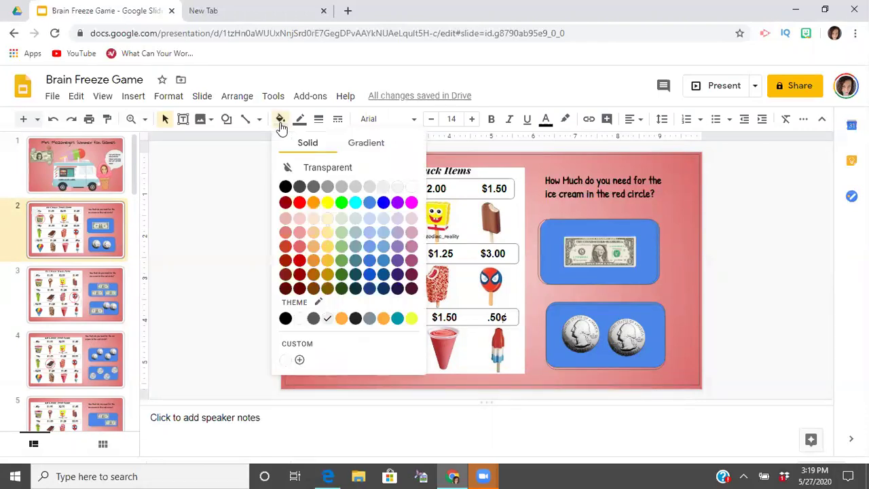
click(314, 167)
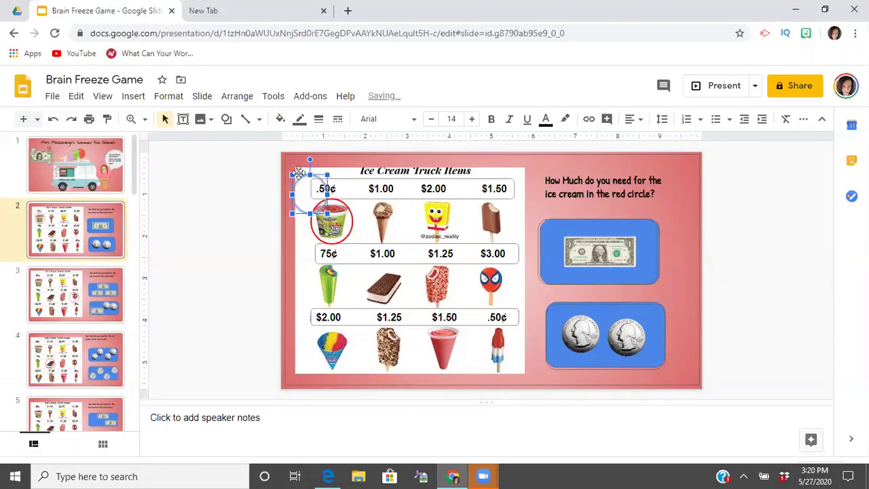
click(318, 122)
click(342, 202)
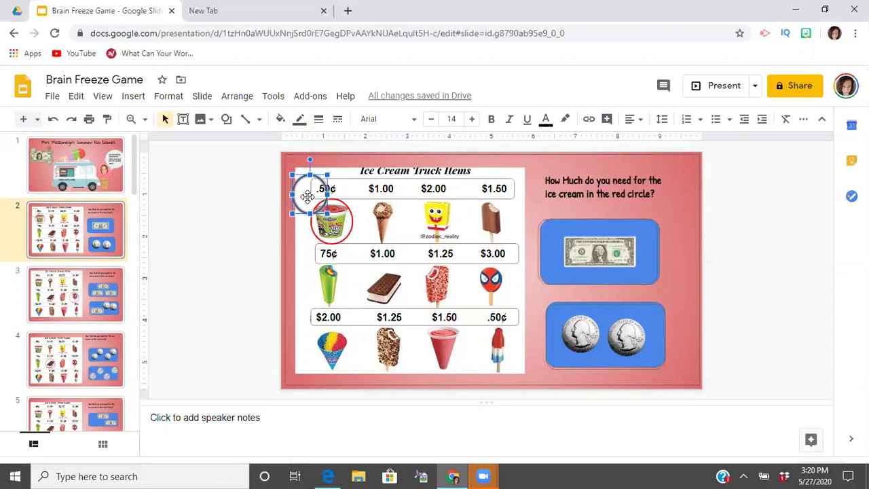
key(Delete)
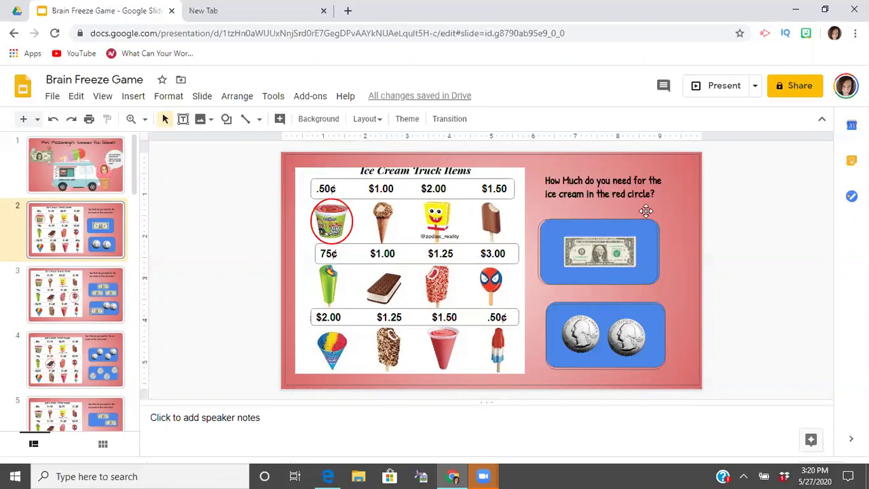
- Check which slide the dollar-bill answer box on slide 2 links to and locate that slide in the deck
click(226, 123)
mouse_move(275, 146)
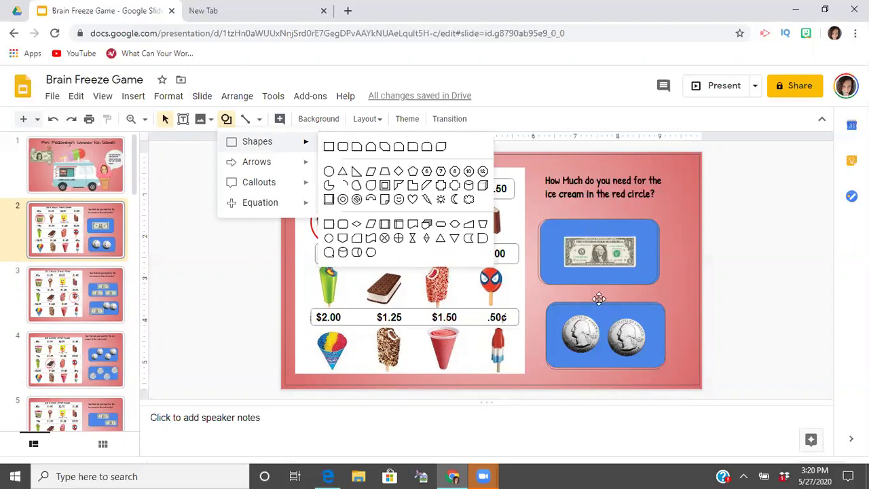
click(601, 243)
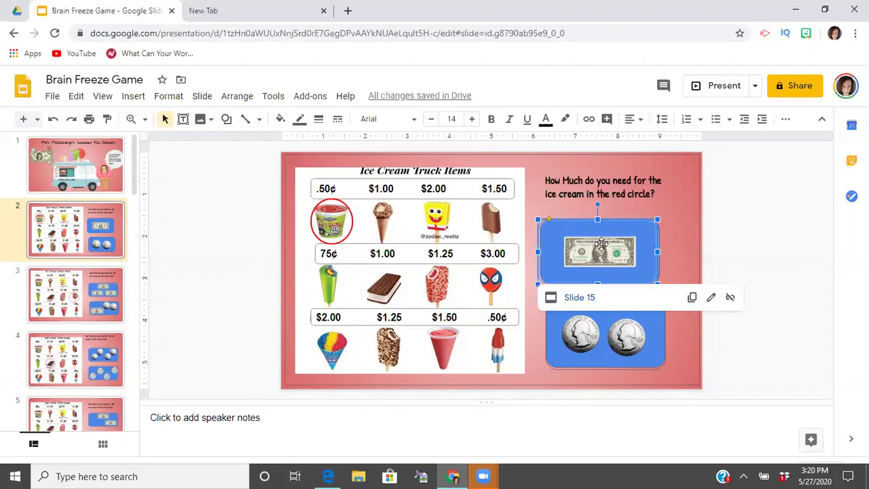
click(676, 217)
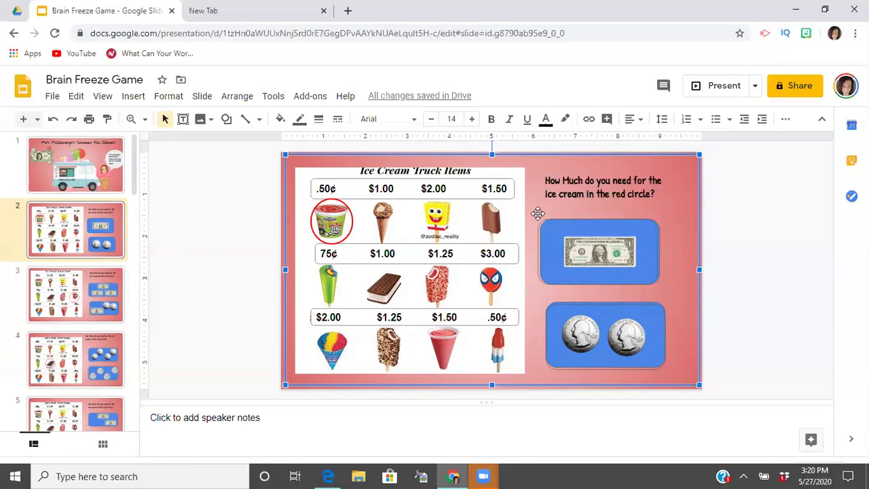
click(555, 253)
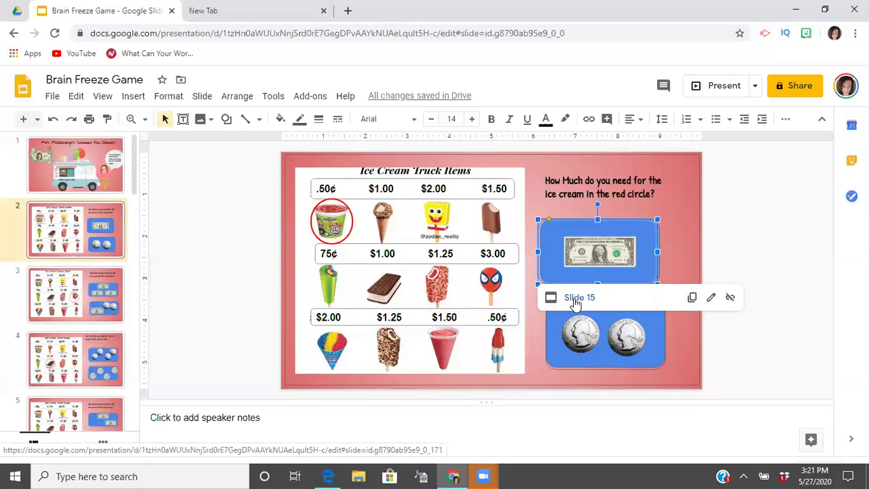
scroll(84, 257, down, 10)
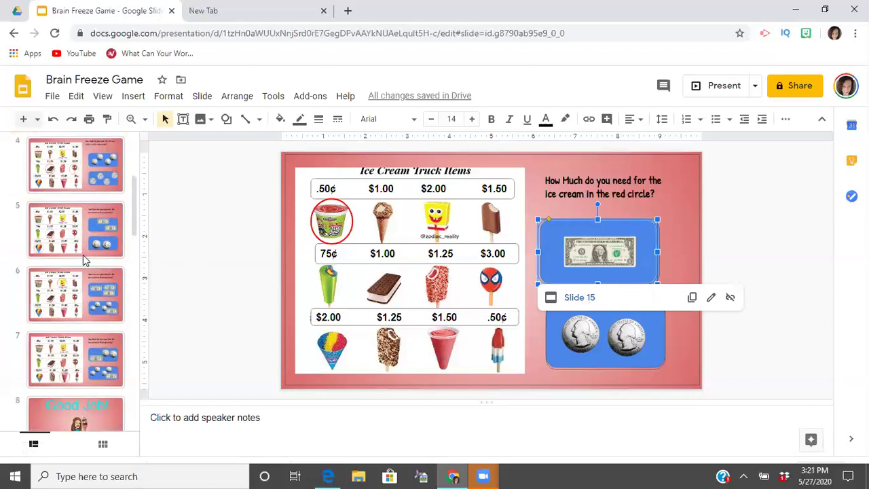
scroll(83, 257, down, 2)
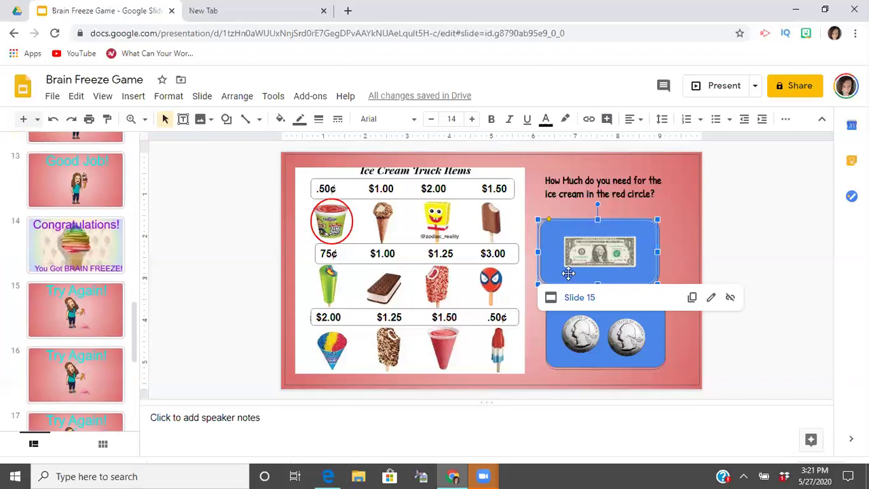
- Open the dollar-bill answer box's link for editing and clear its target slide without applying the change
click(711, 299)
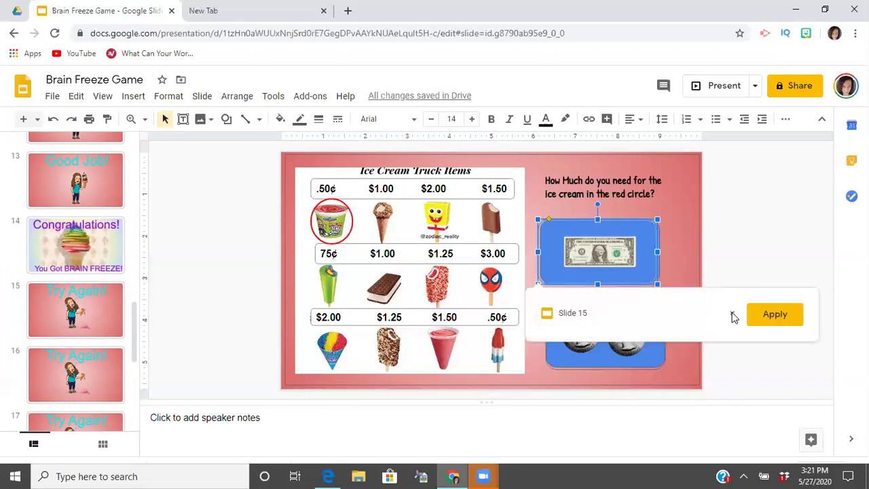
click(732, 315)
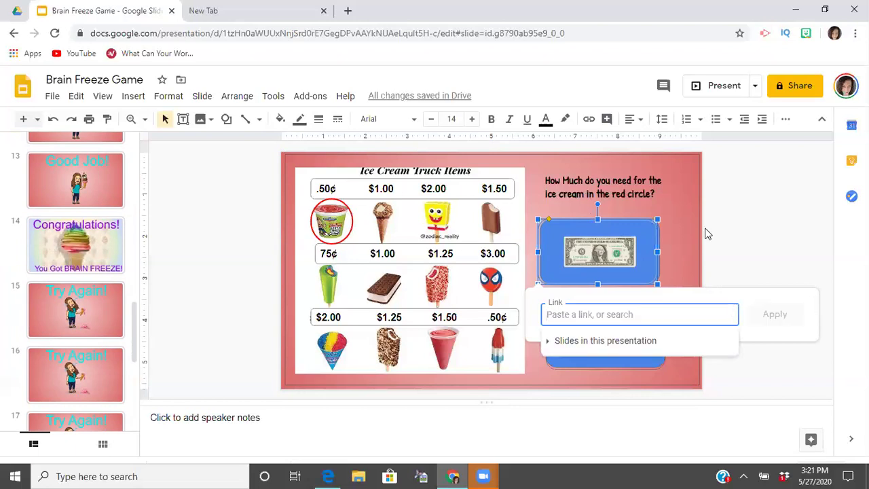
click(682, 237)
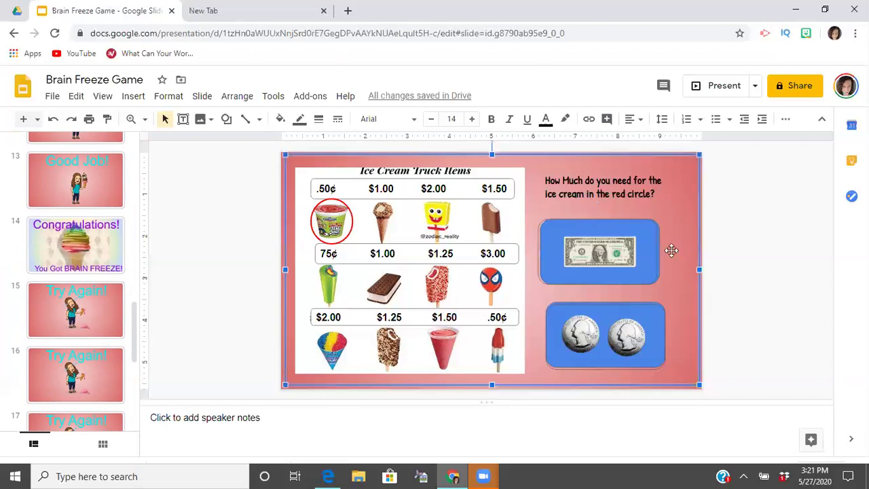
click(644, 271)
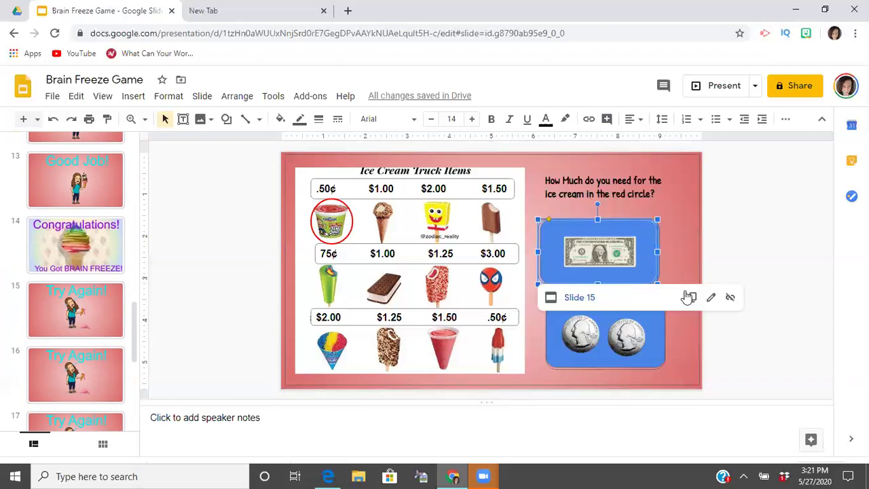
click(711, 299)
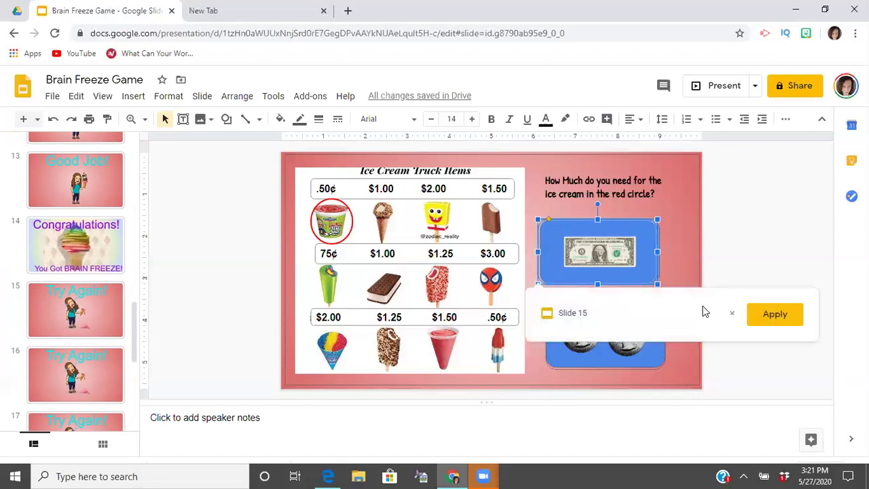
click(733, 315)
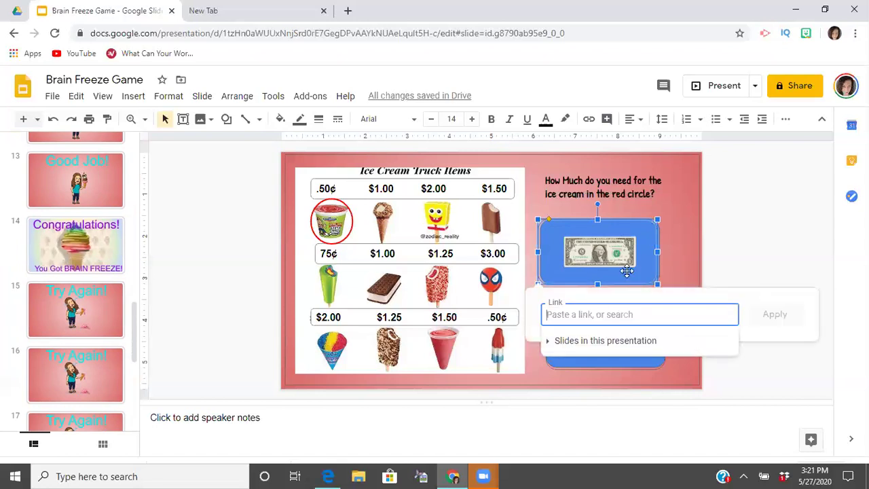
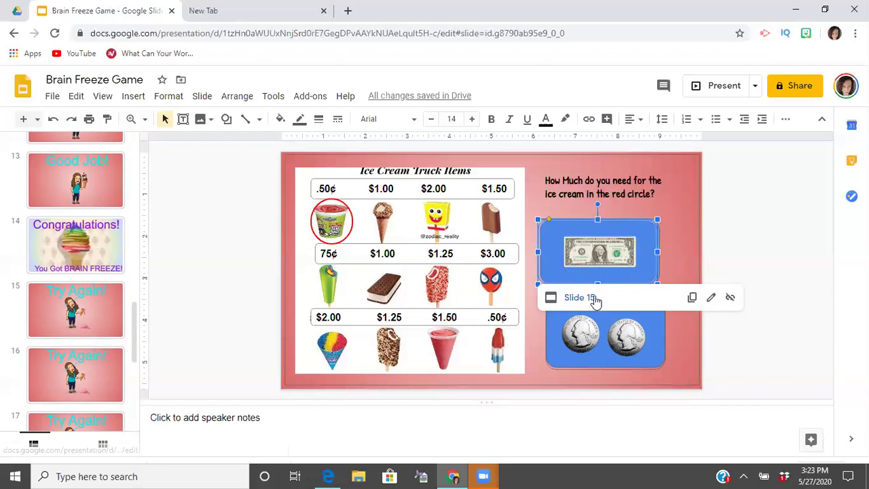
- Open slide 21 with the coin, bill and character images, and look through the deck's question, Good Job and Try Again slides
scroll(62, 245, down, 4)
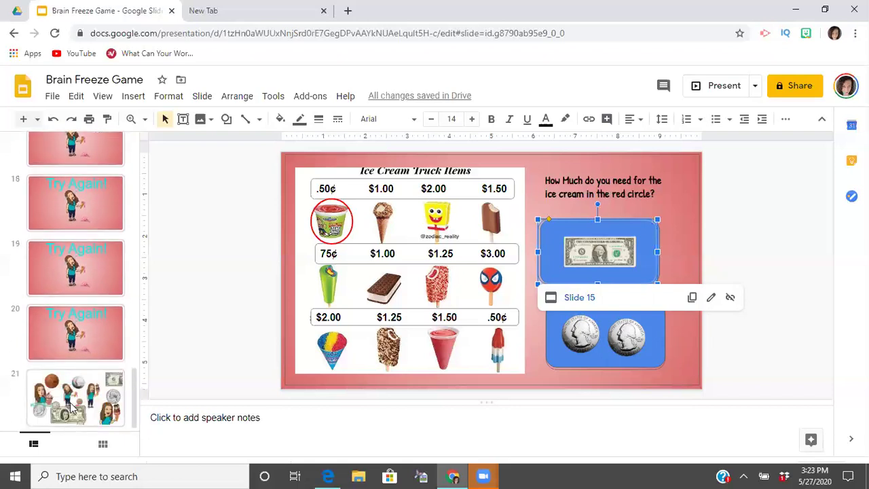
click(72, 406)
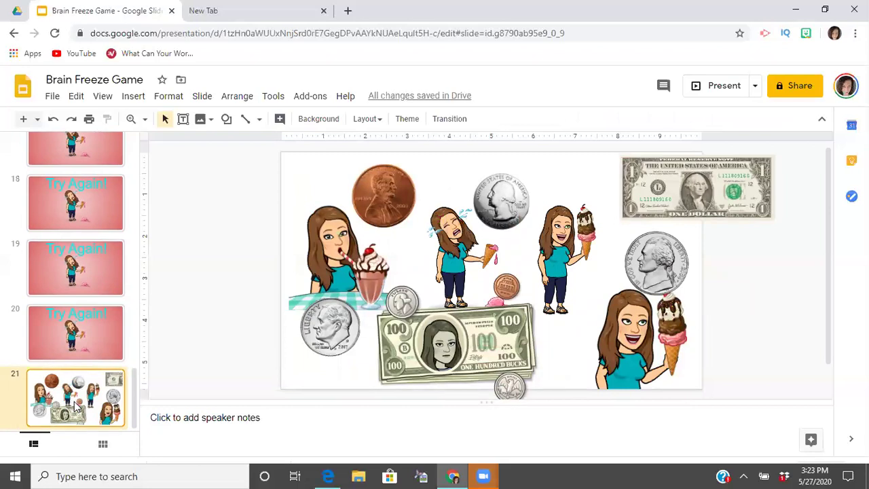
scroll(74, 404, up, 5)
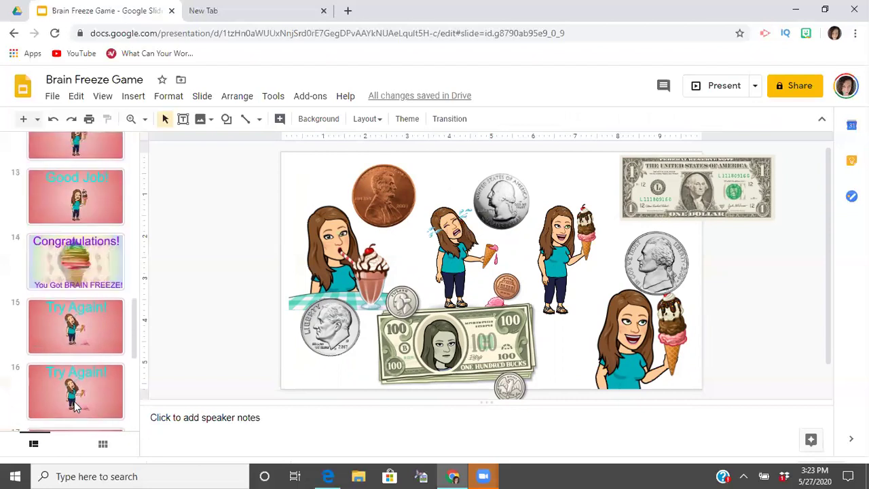
scroll(73, 405, down, 1)
scroll(71, 390, up, 4)
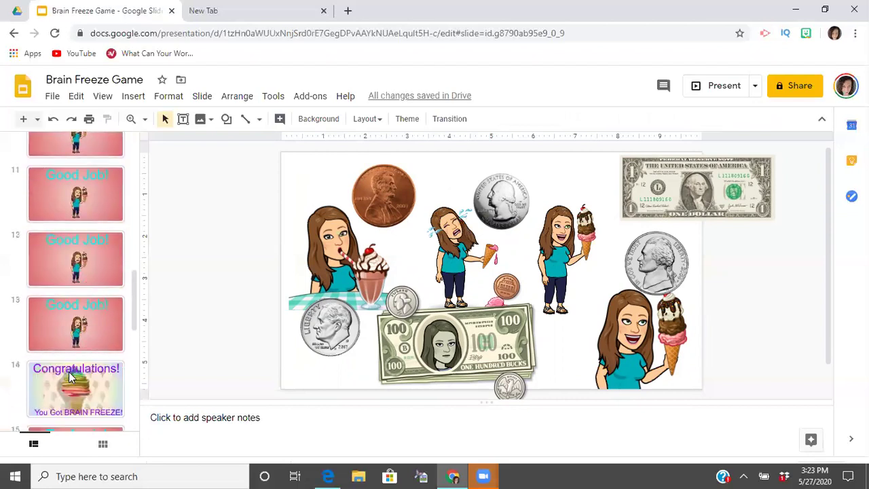
scroll(71, 377, up, 8)
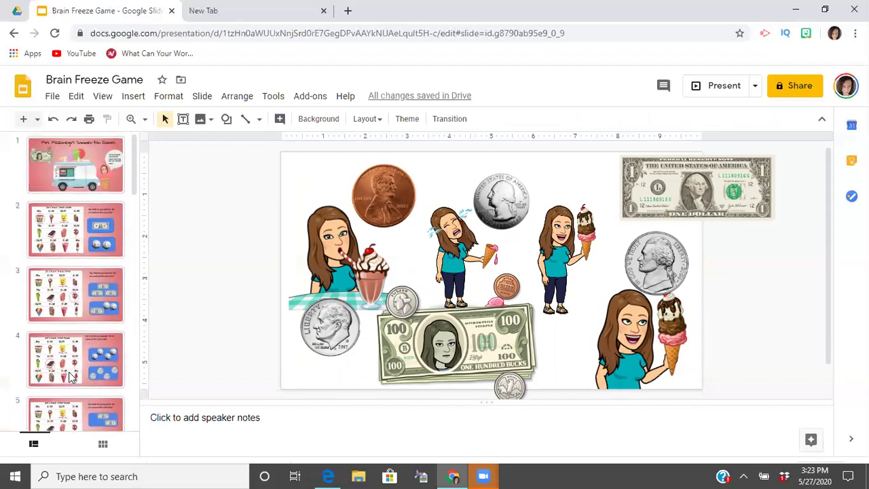
scroll(71, 377, down, 5)
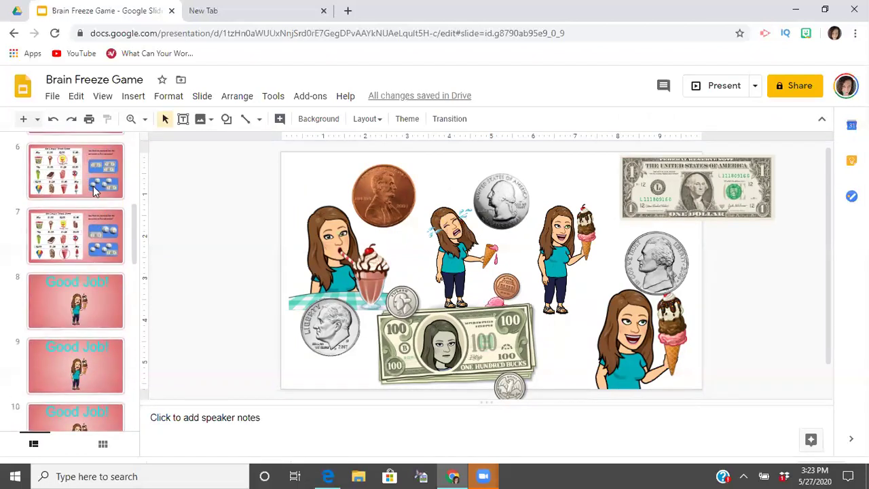
scroll(95, 193, down, 2)
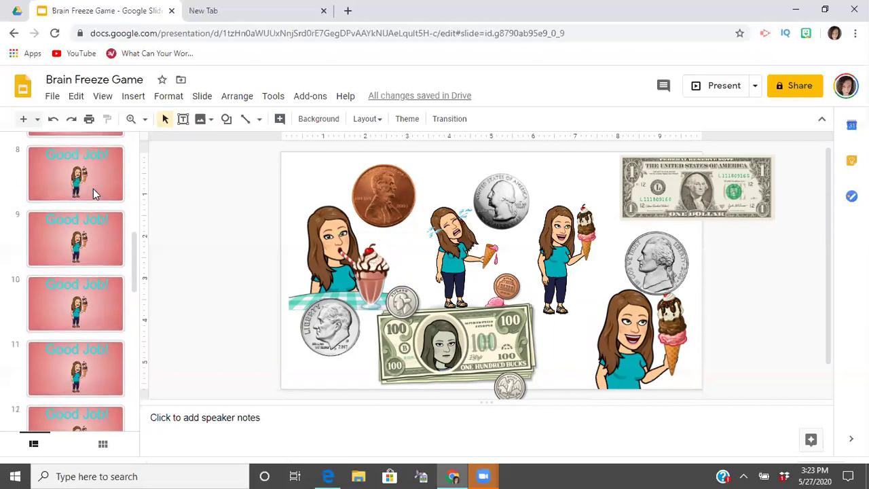
scroll(101, 359, down, 2)
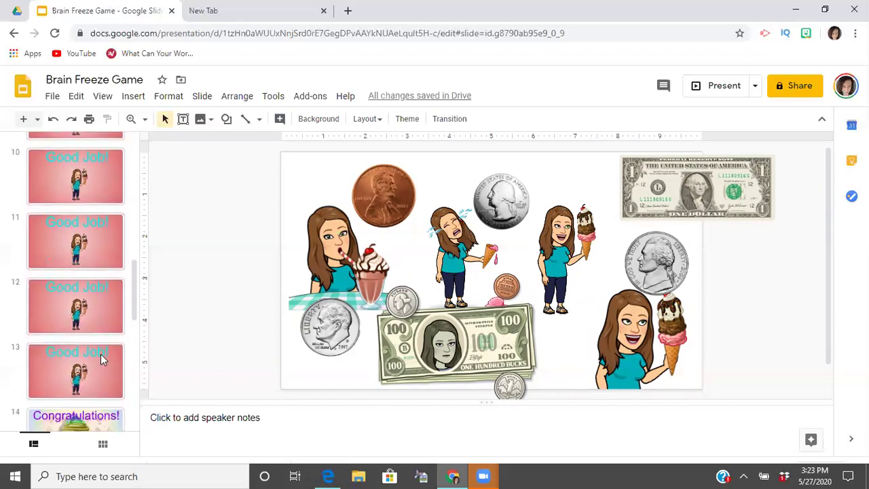
scroll(101, 358, down, 5)
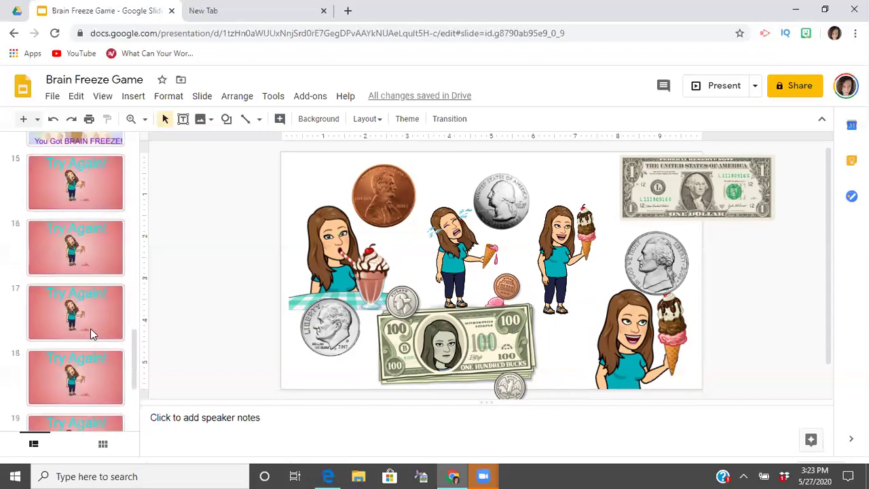
scroll(78, 272, down, 3)
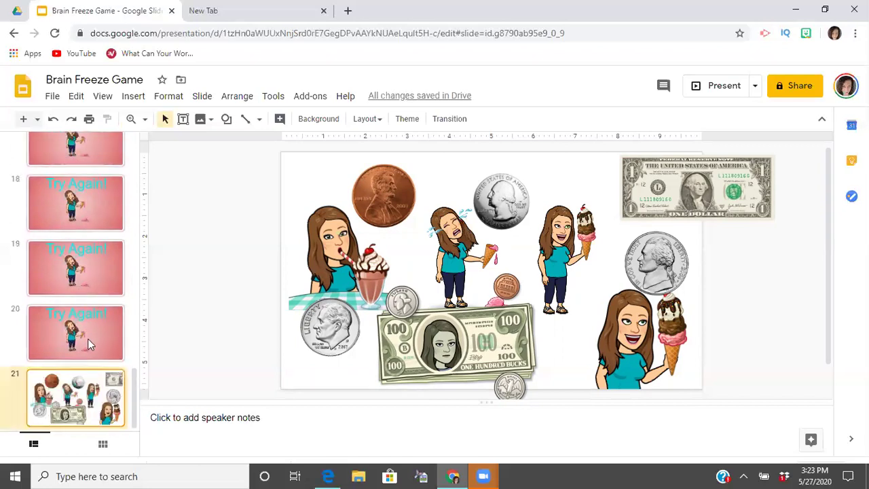
scroll(88, 336, up, 3)
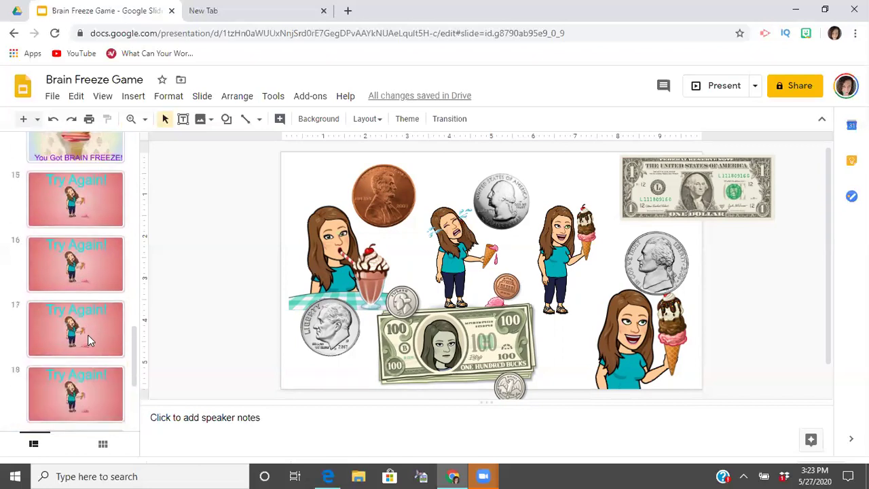
scroll(88, 331, up, 11)
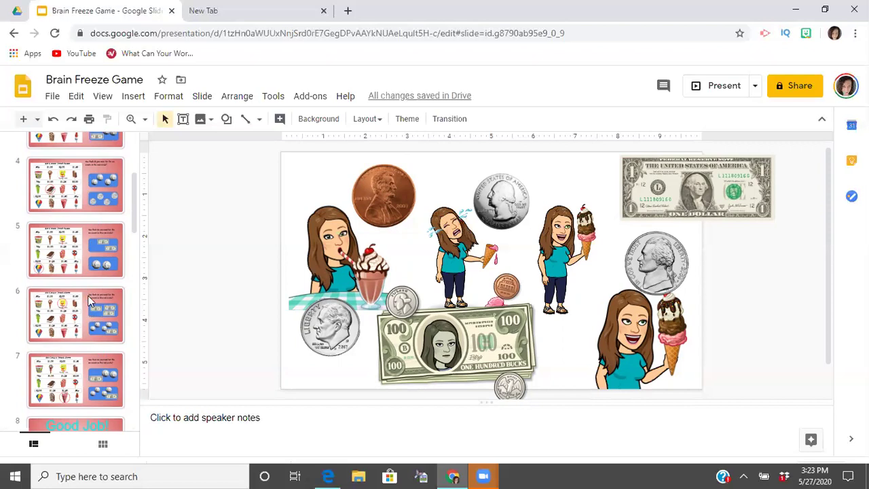
scroll(88, 297, up, 3)
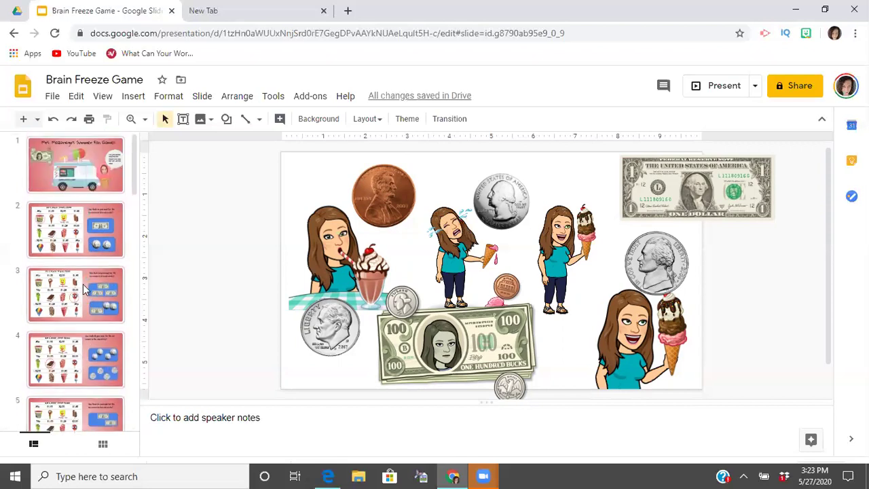
- Open the title slide, look through the question and Good Job slides, and open the Congratulations slide 14
click(93, 158)
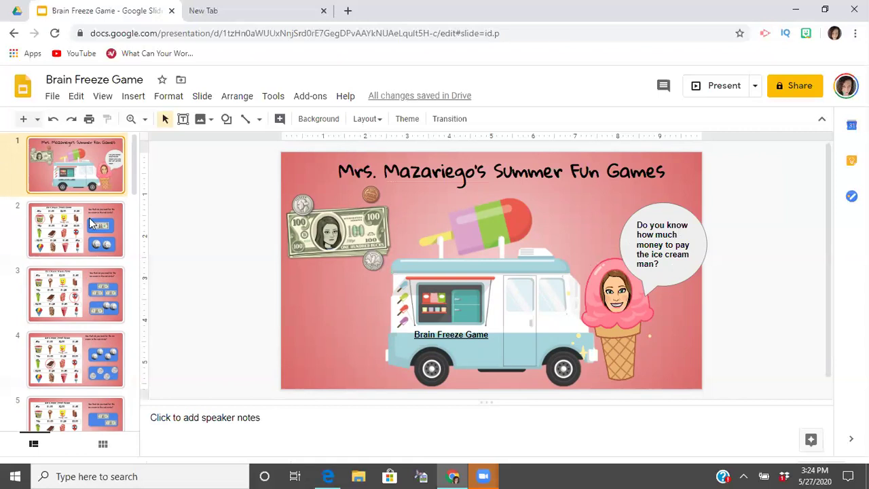
scroll(88, 220, down, 6)
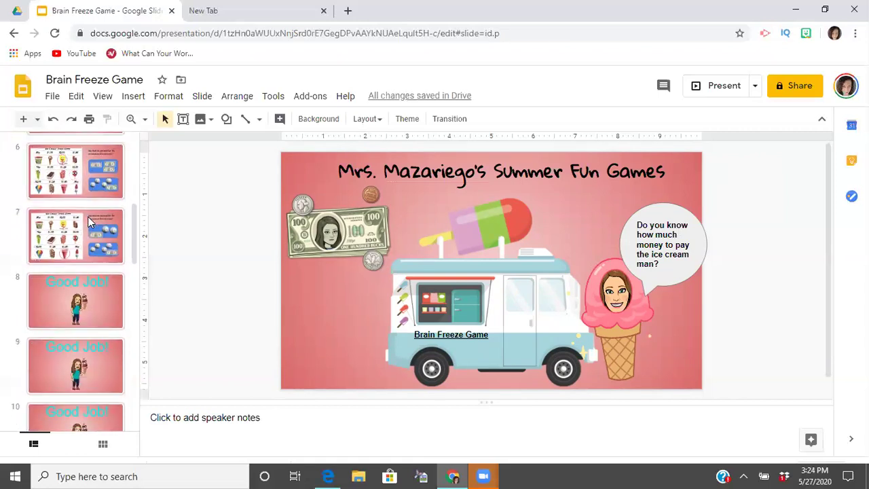
scroll(88, 218, down, 5)
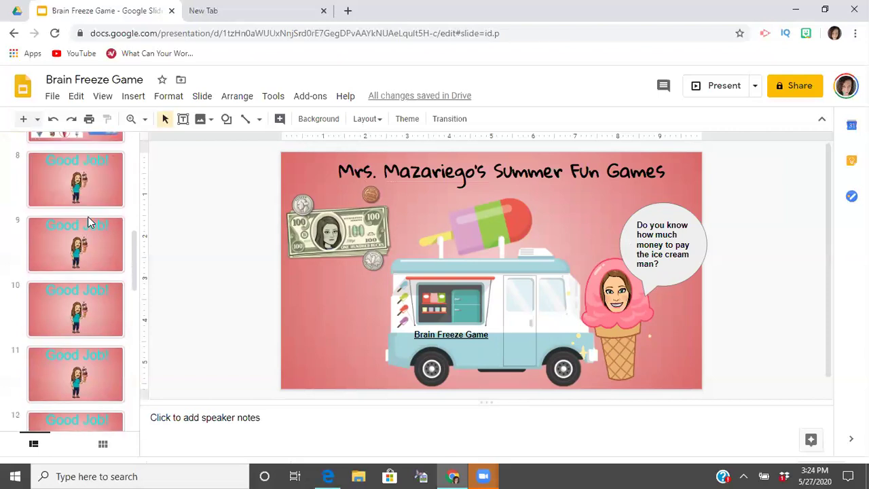
scroll(87, 224, down, 1)
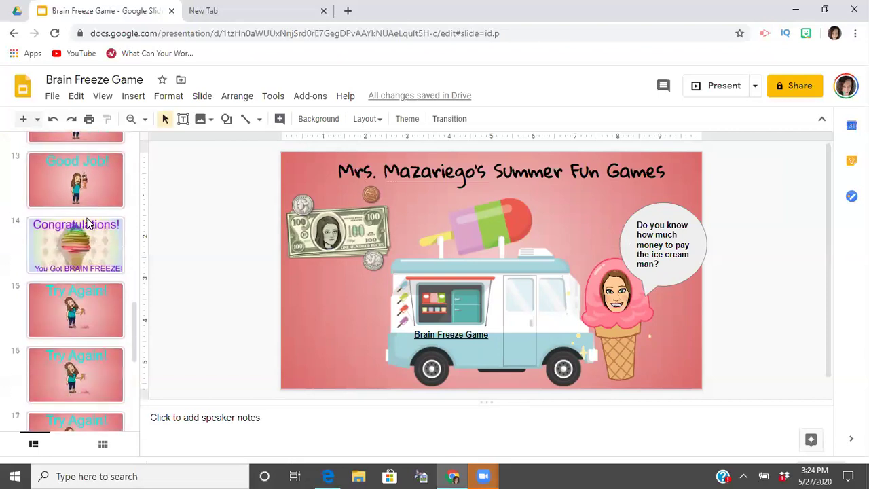
click(109, 251)
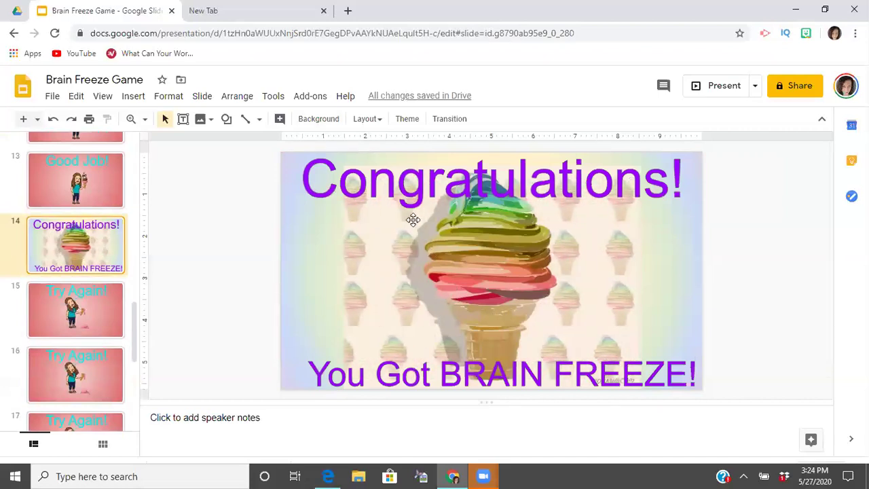
- Switch to the new browser tab and search Google Images for "icre cream gif"
click(267, 12)
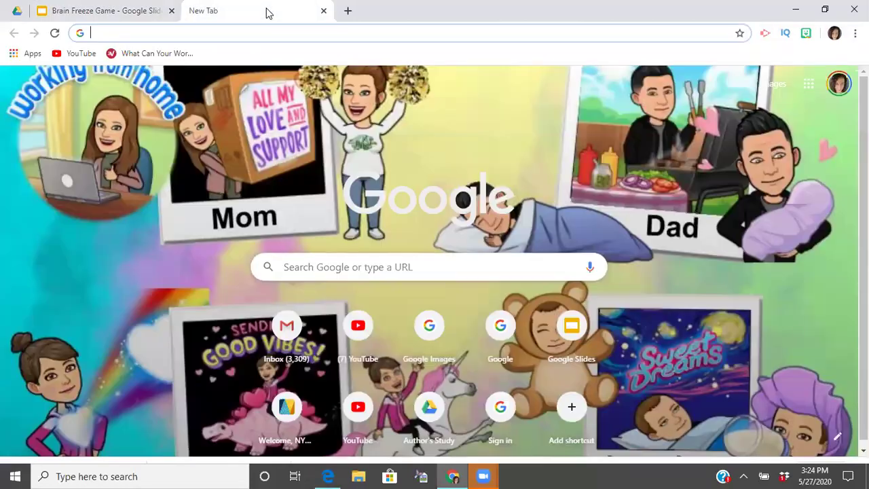
click(776, 89)
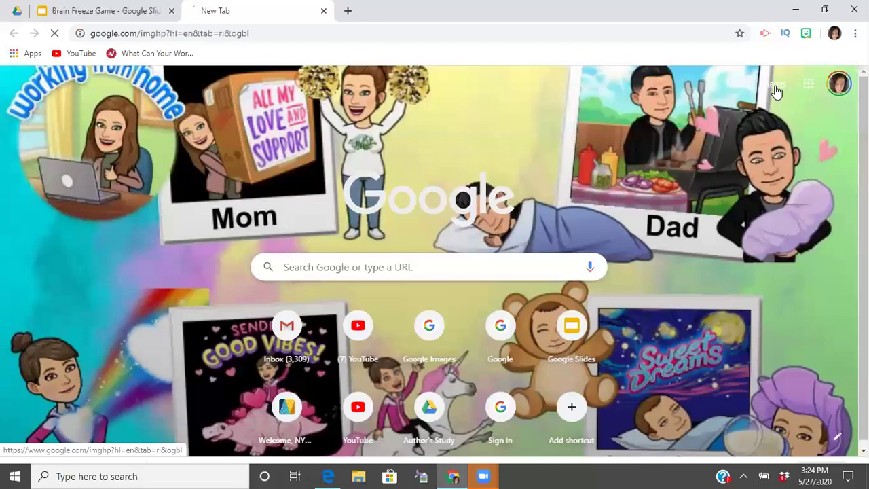
click(374, 255)
text(icrec)
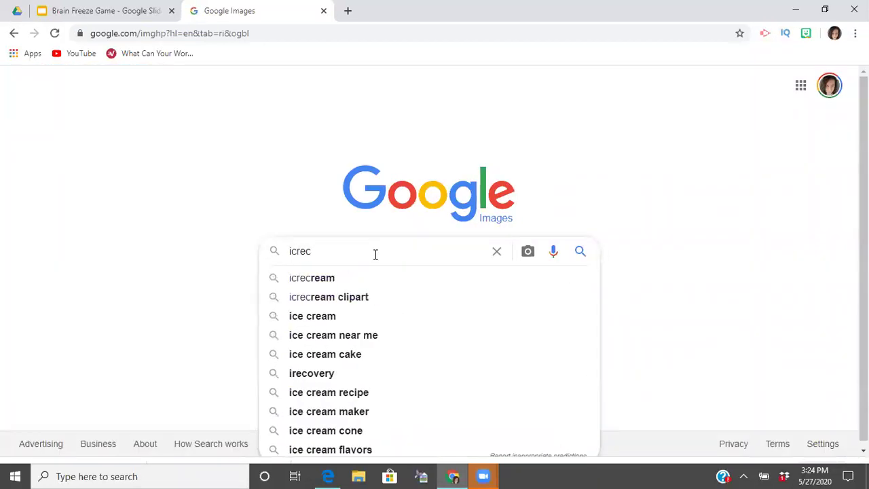
key(BackSpace)
text(cream )
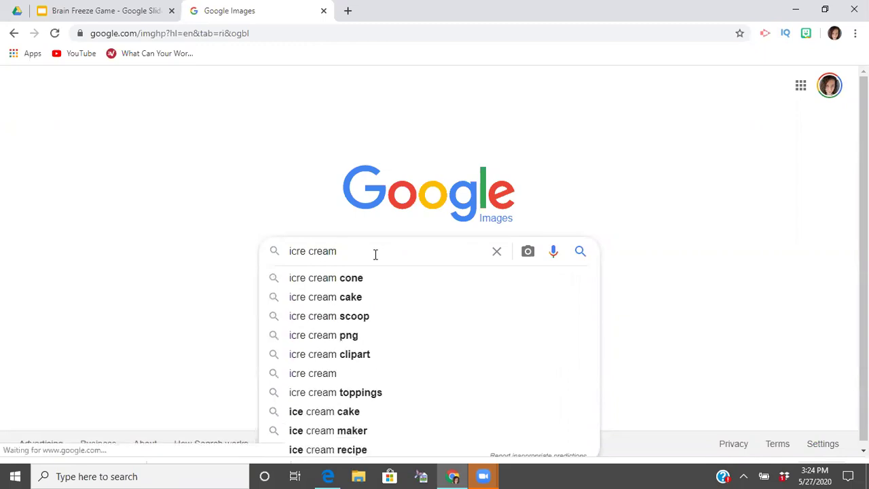
text(gif)
key(Return)
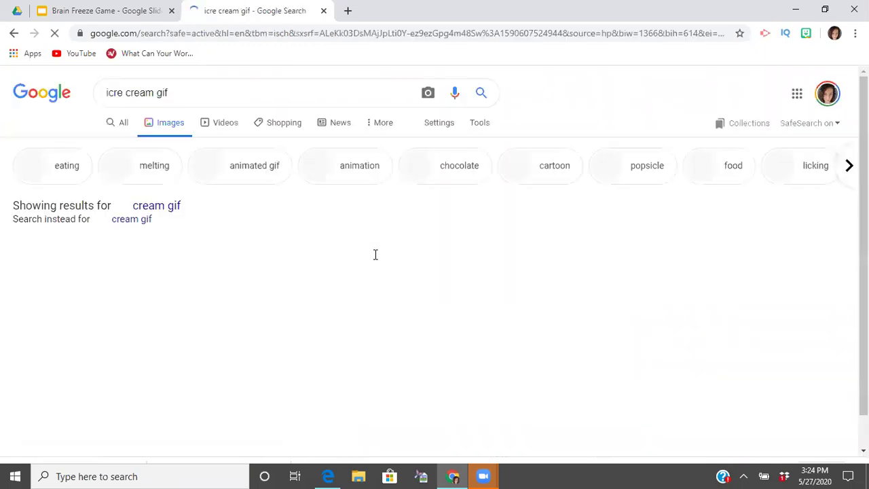
- Browse the ice cream GIF results and preview the rainbow swirl cone and the three-scoop cone with a cherry
scroll(370, 255, down, 2)
scroll(366, 258, down, 2)
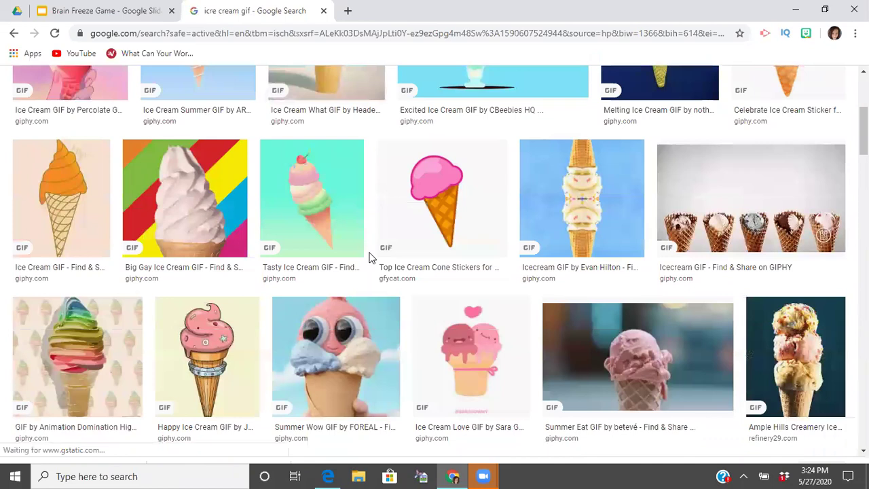
click(78, 380)
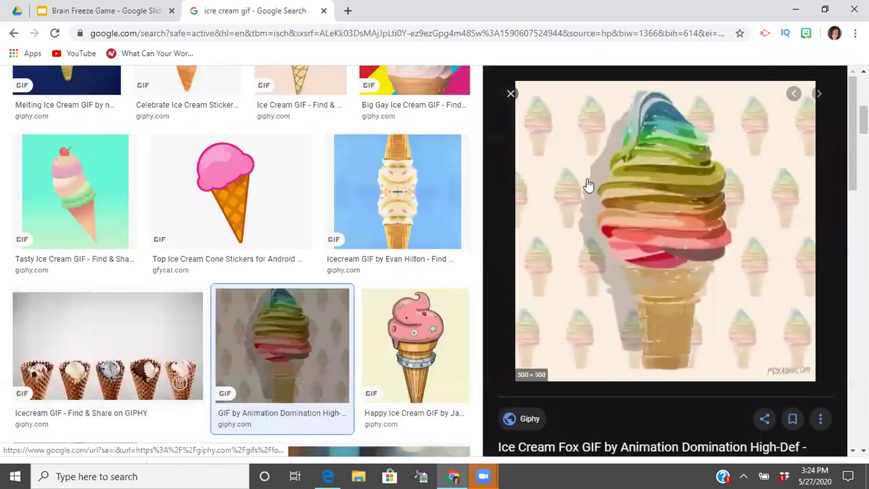
click(70, 190)
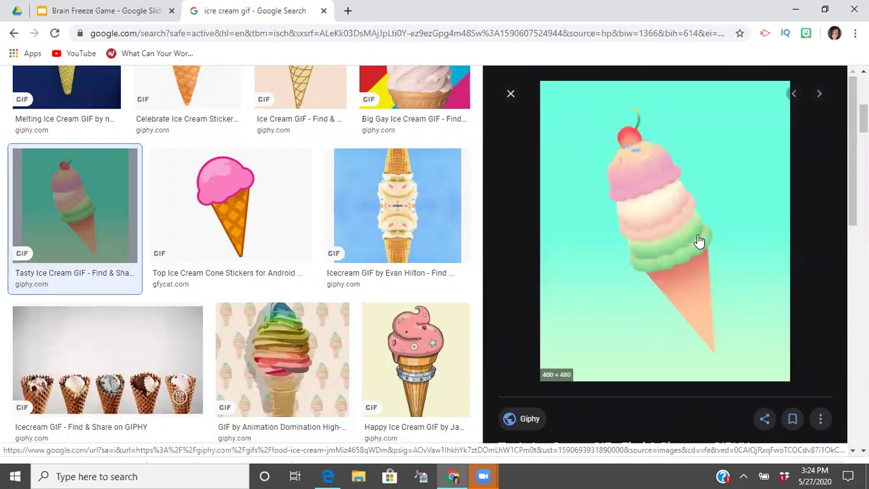
scroll(628, 231, up, 4)
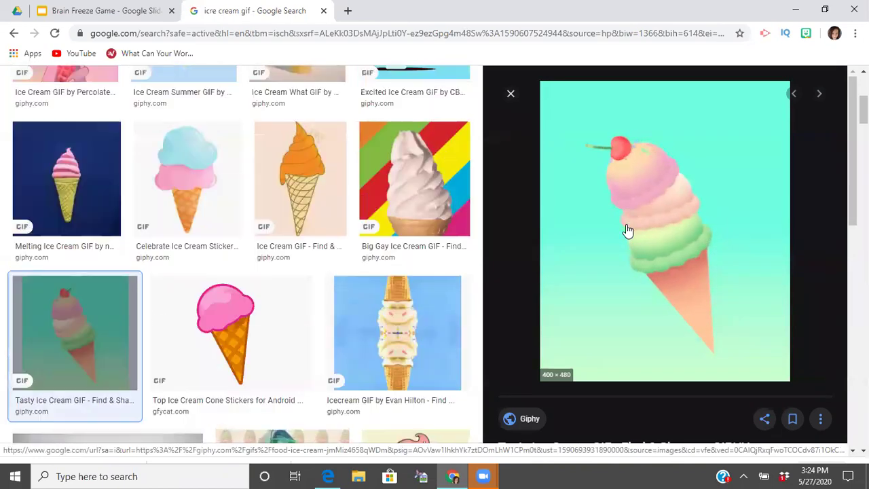
scroll(628, 231, up, 2)
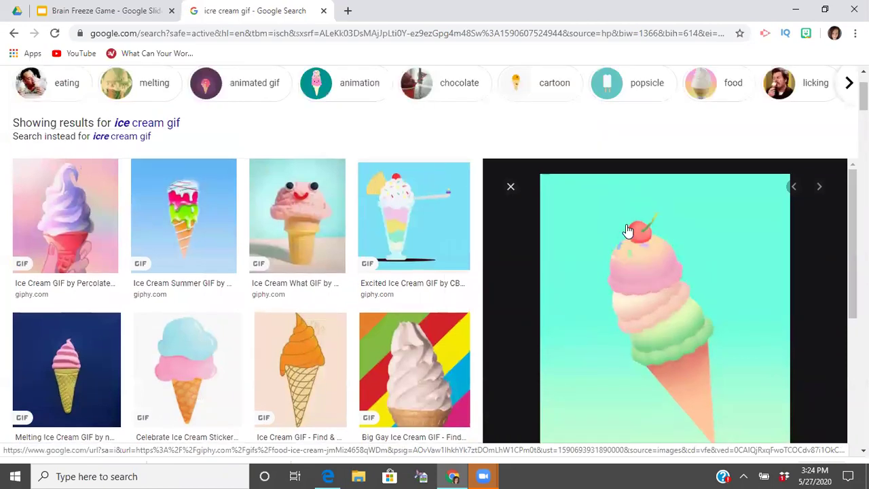
scroll(623, 253, down, 1)
- Save the three-scoop cone image to the Desktop as the GIF file giphy
right_click(630, 245)
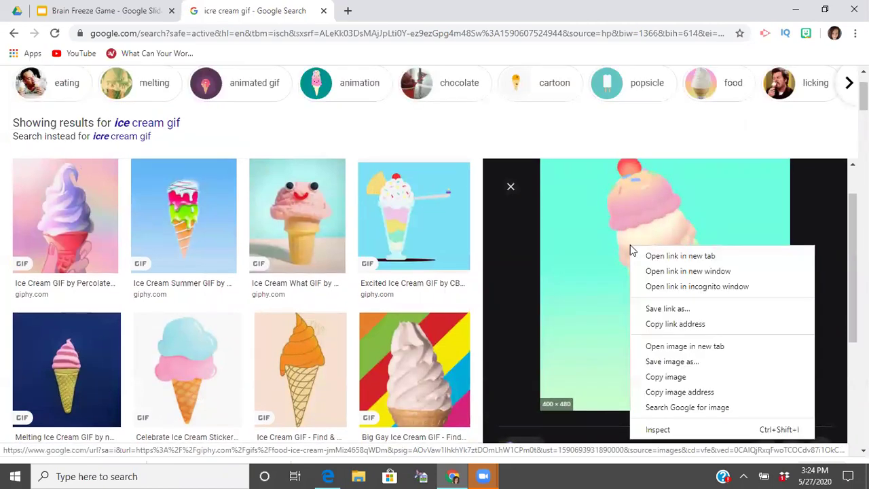
click(682, 361)
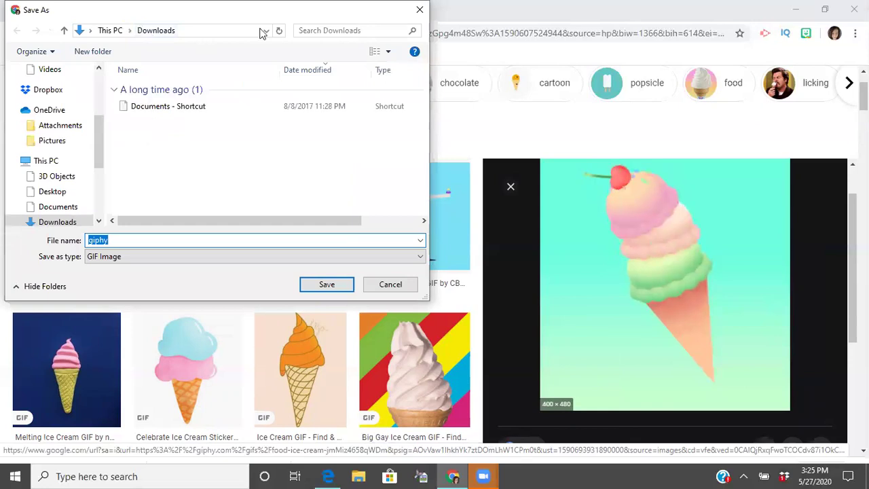
click(266, 31)
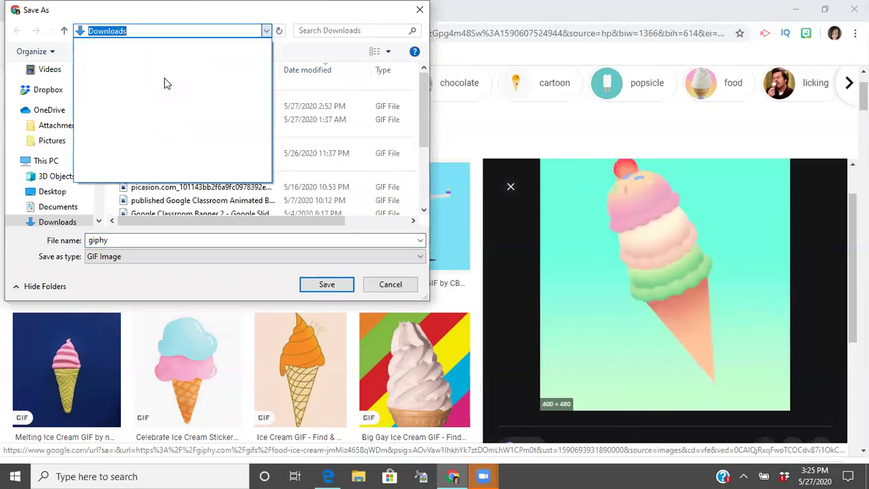
click(266, 32)
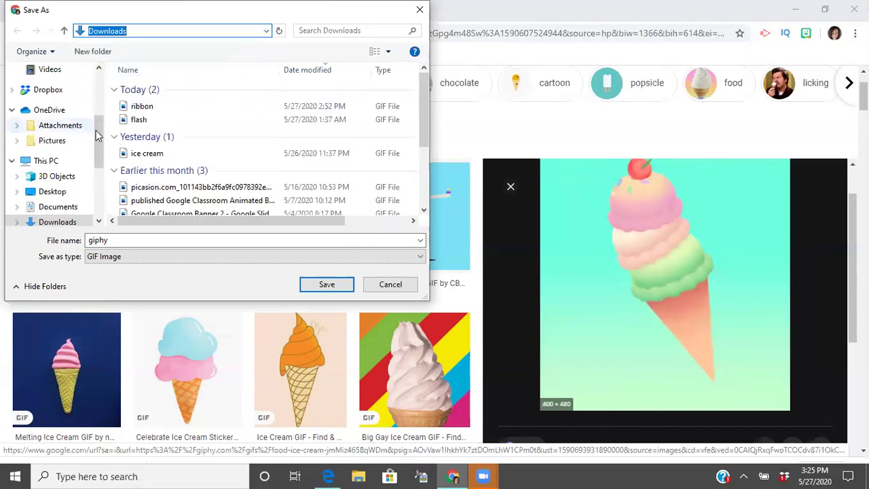
scroll(102, 94, up, 3)
click(54, 69)
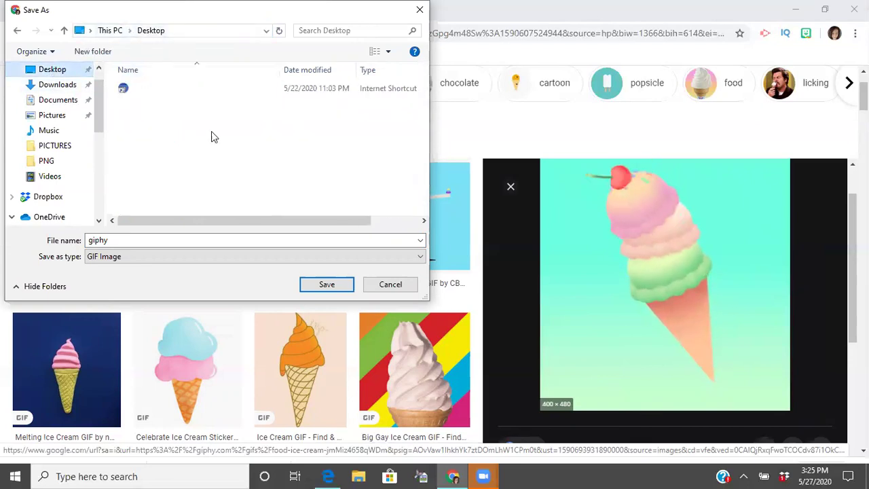
click(328, 285)
- Return to the Brain Freeze Game deck, insert giphy from the Desktop onto the Congratulations slide, and delete the inserted image
click(102, 15)
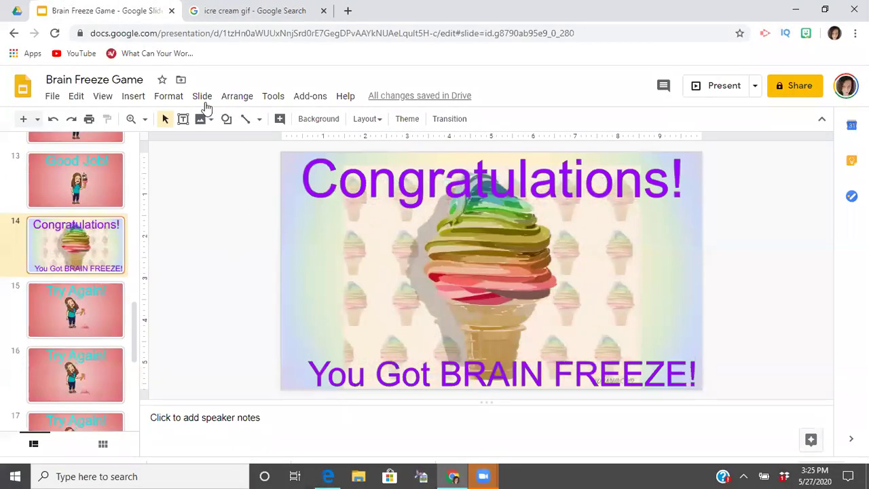
click(137, 101)
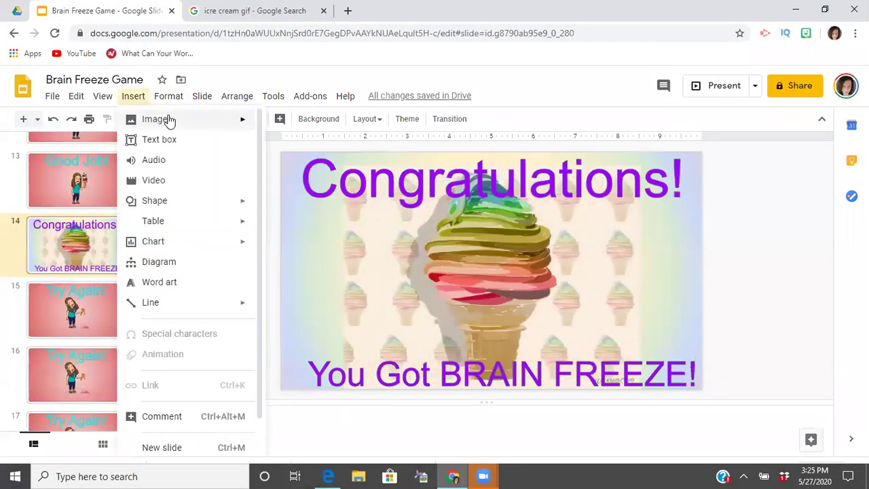
mouse_move(170, 120)
click(281, 122)
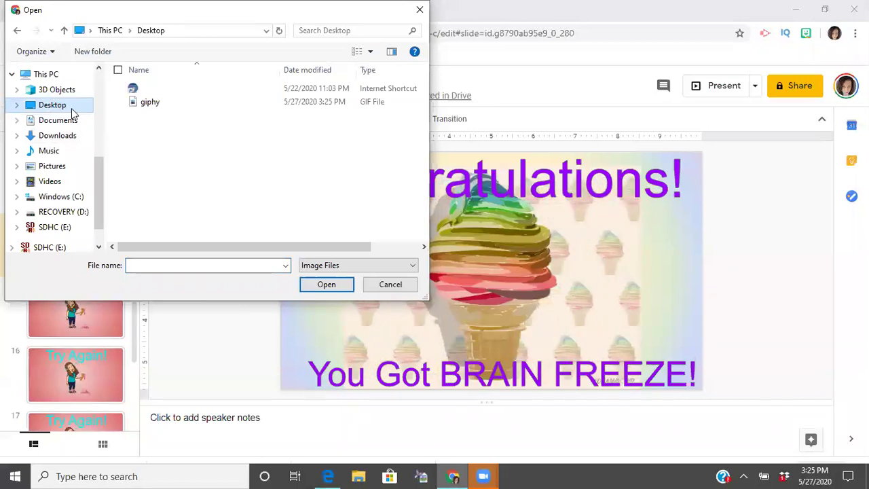
double_click(150, 103)
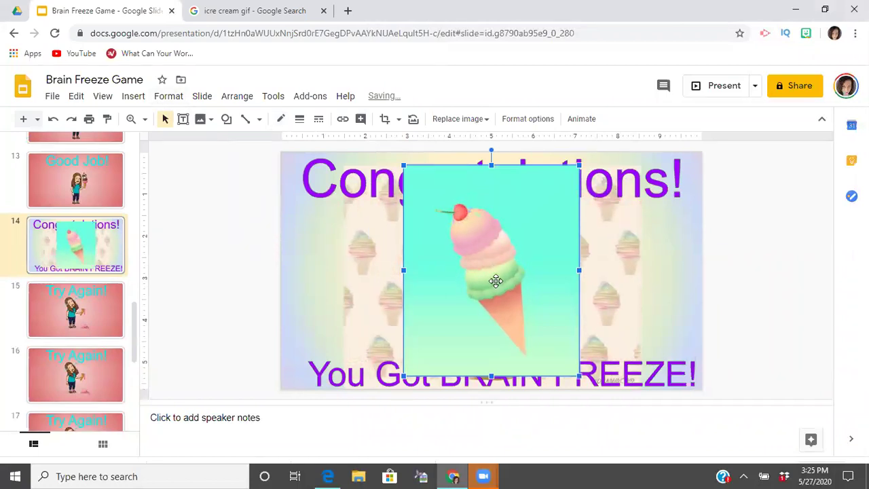
key(Delete)
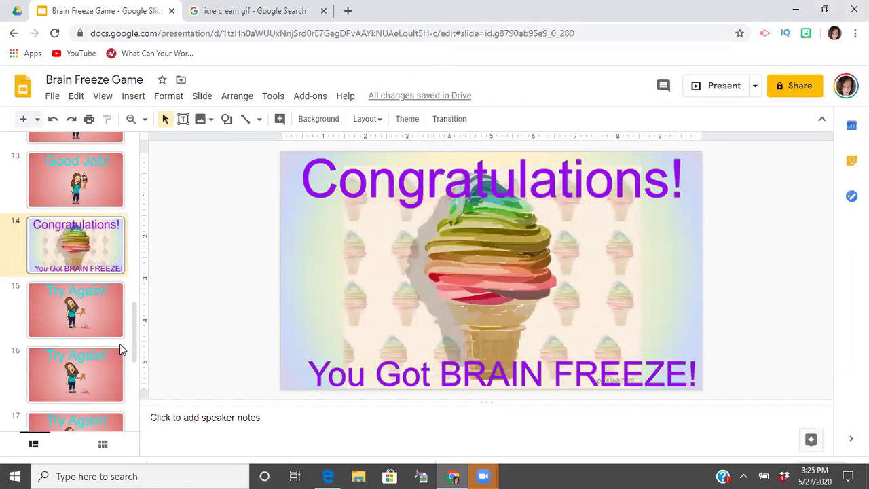
- Start presenting from the Congratulations slide, exit the slideshow, and open the title slide with the ice cream truck
scroll(111, 347, up, 7)
scroll(108, 344, up, 5)
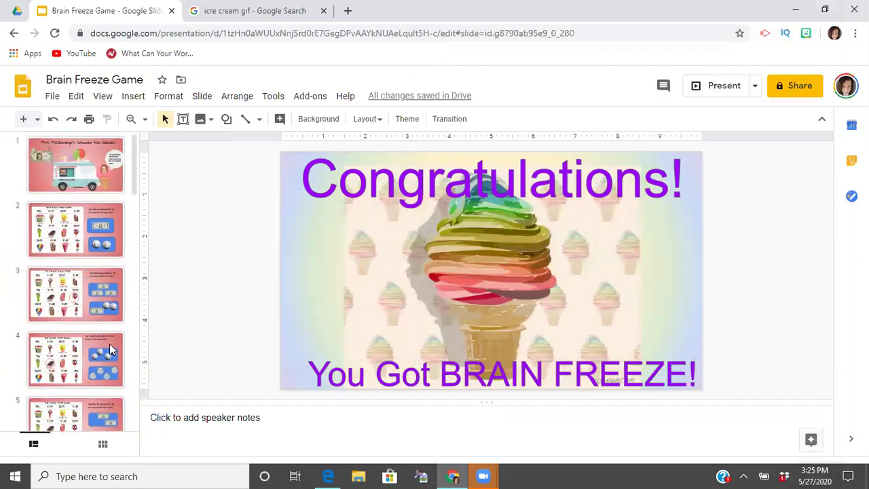
click(721, 89)
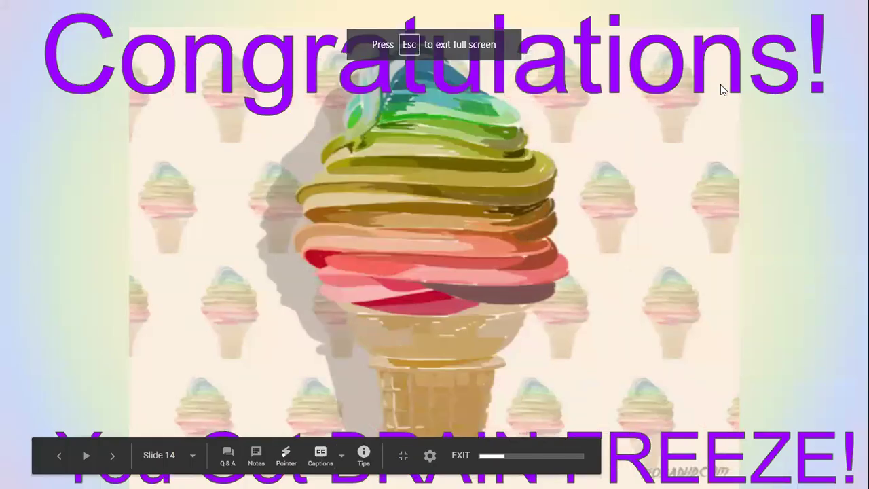
key(Escape)
scroll(84, 218, up, 8)
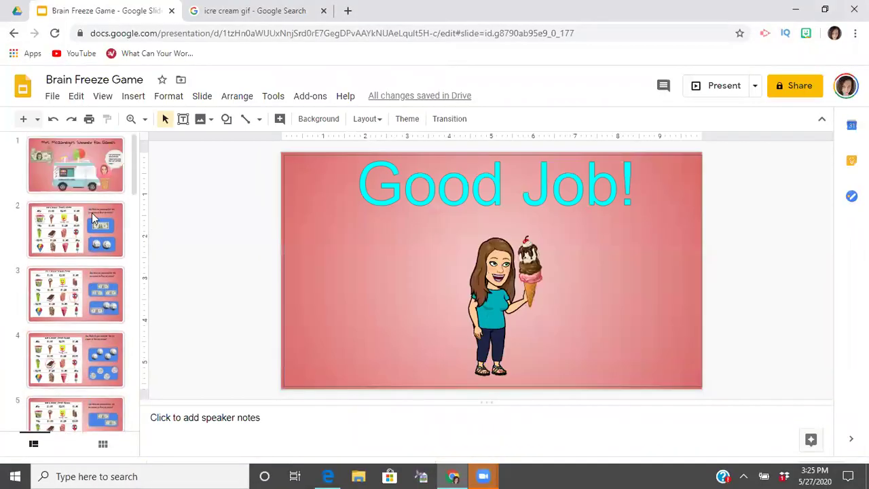
click(50, 179)
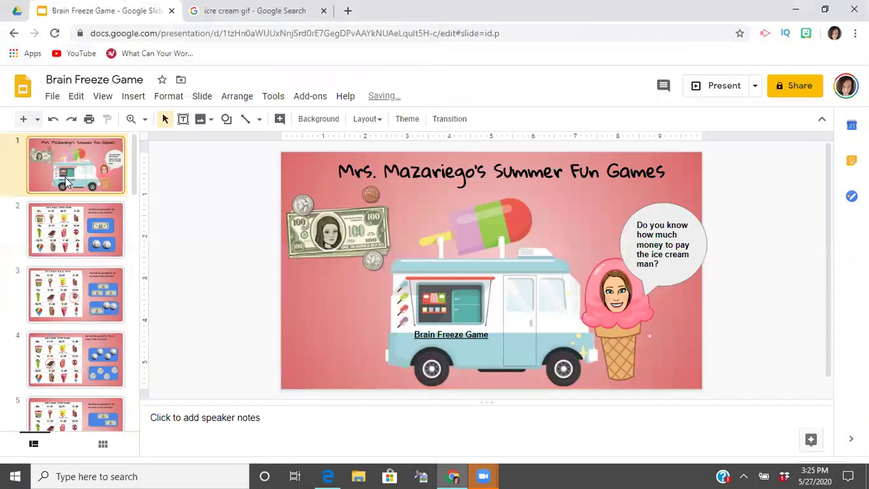